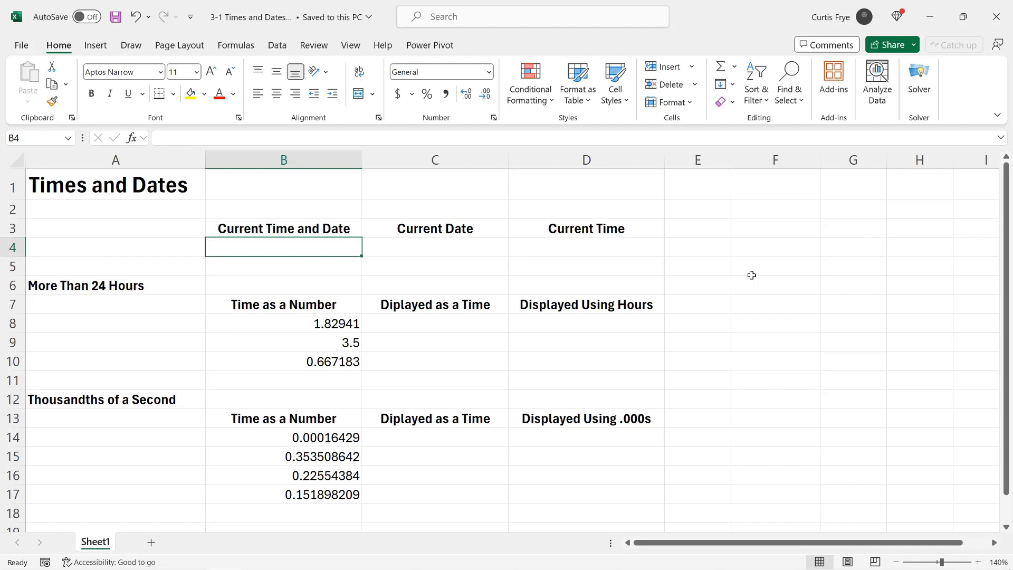
# Step: Enter the formula =NOW() in cell B4 under Current Time and Date
pyautogui.write('=')
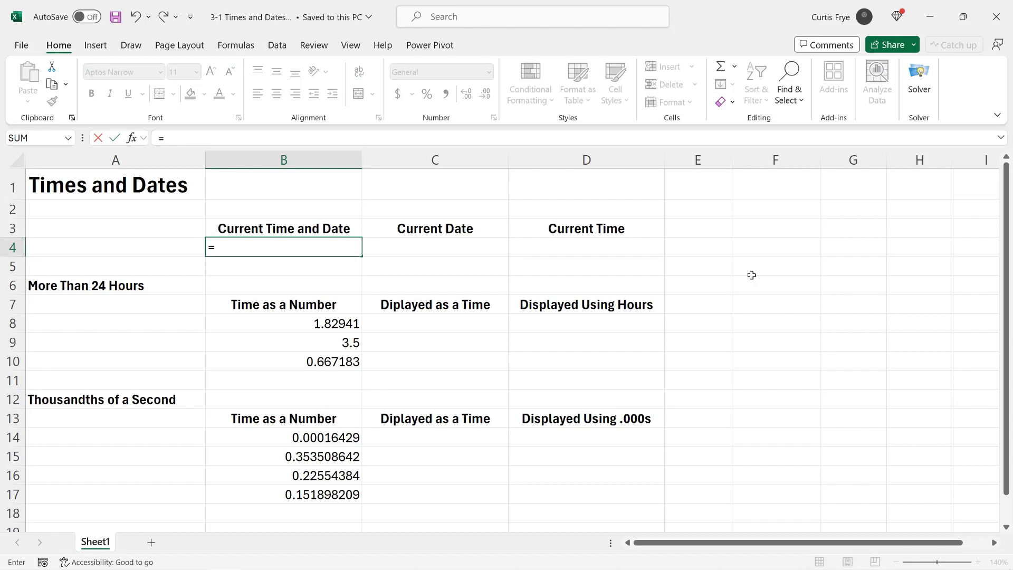
pyautogui.write('NO')
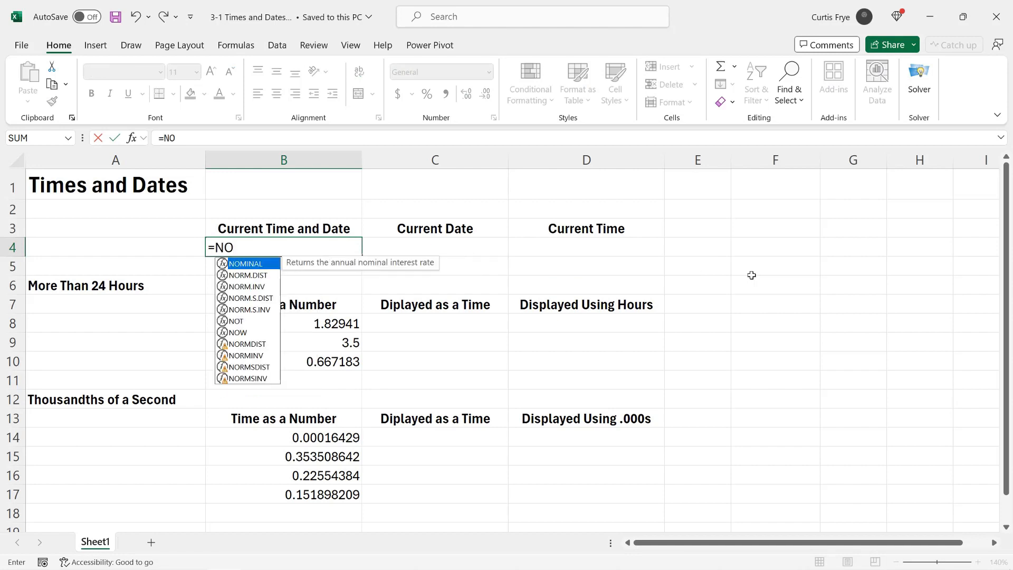
pyautogui.write('w(')
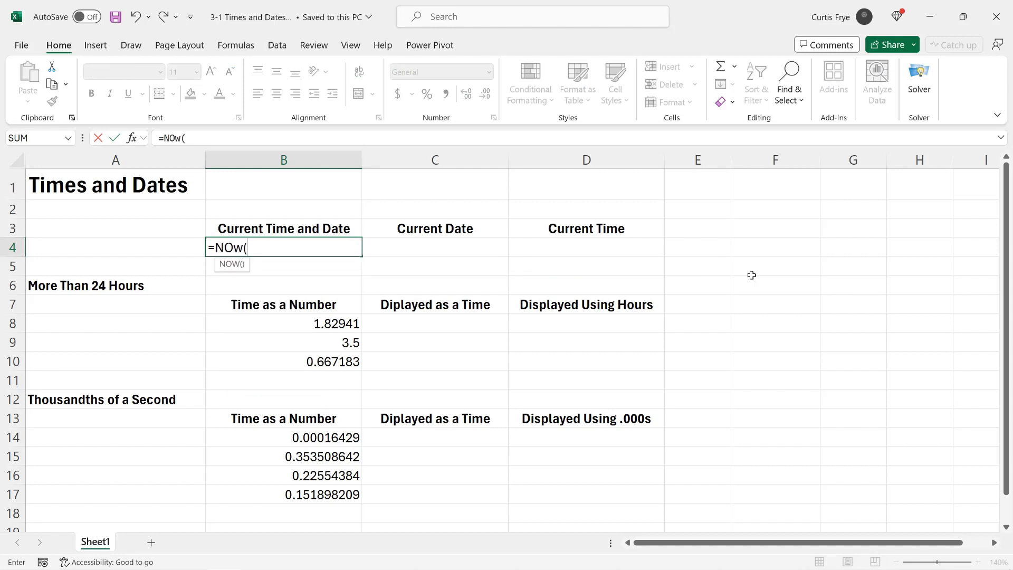
pyautogui.write(')')
pyautogui.press('Return')
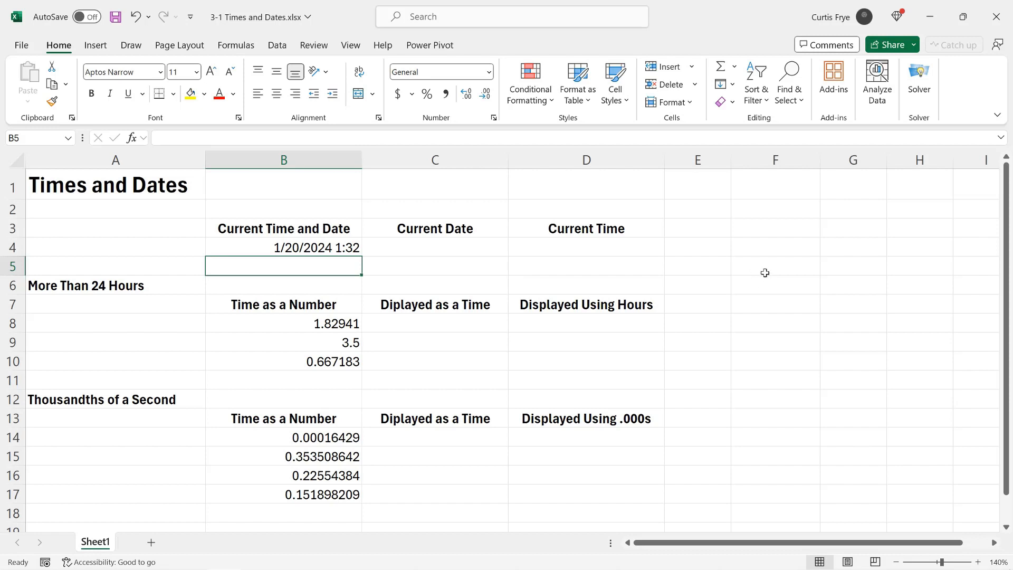
# Step: Insert today's date as a fixed, non-updating value in cell C4 under Current Date
pyautogui.click(495, 250)
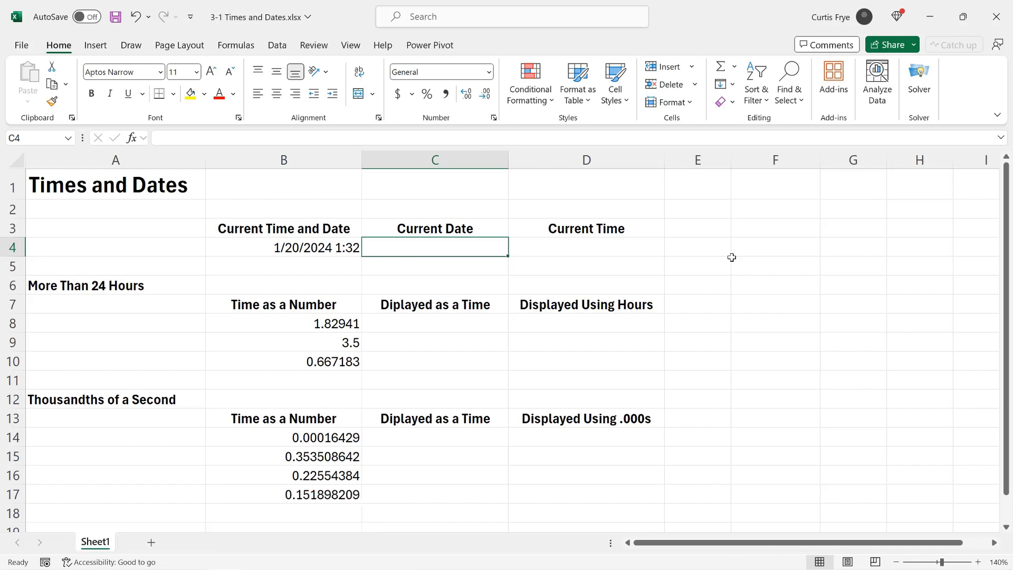
pyautogui.hotkey('ctrl', ';')
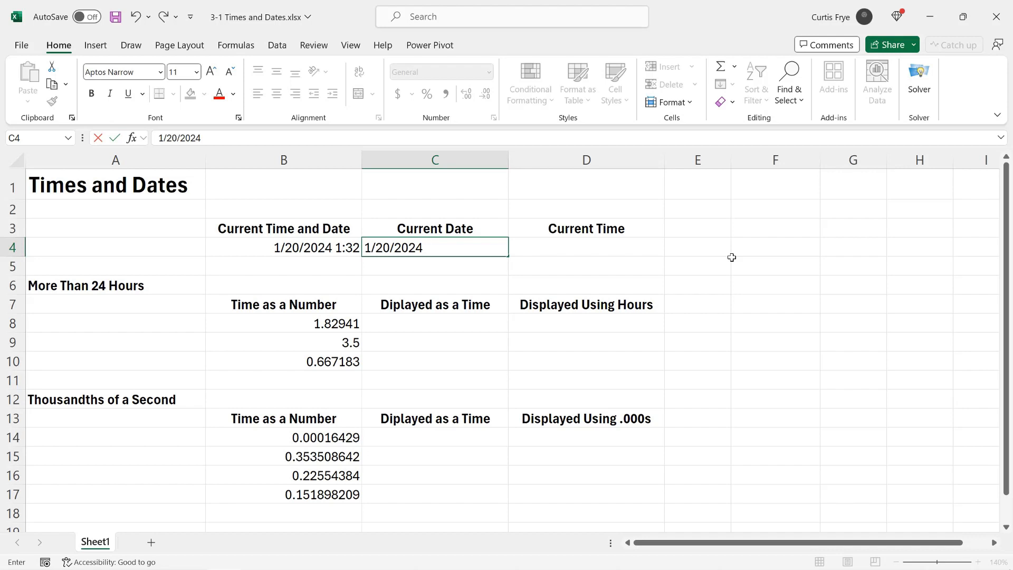
pyautogui.press('Tab')
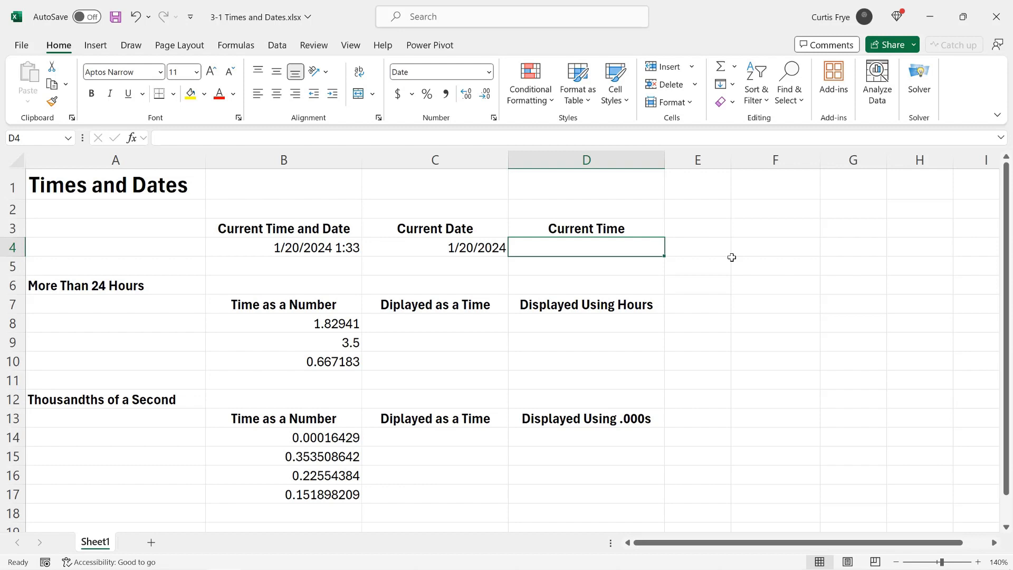
pyautogui.click(336, 244)
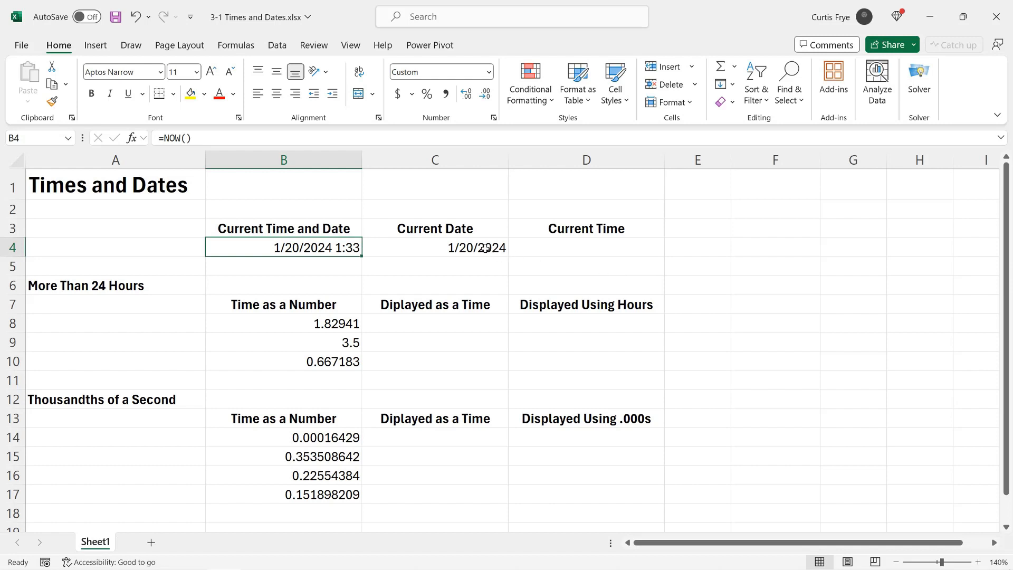
pyautogui.click(488, 249)
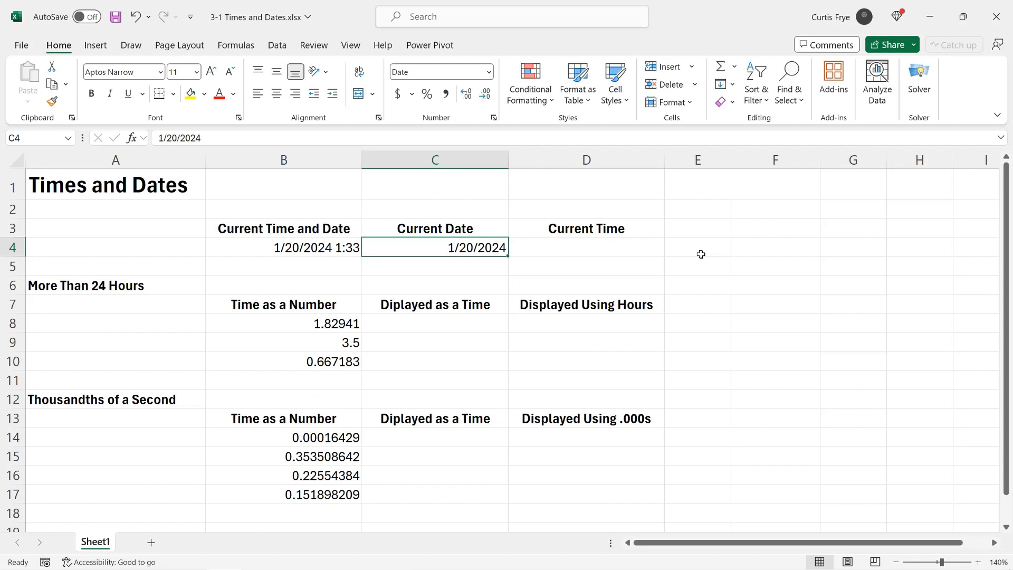
# Step: Insert the current time as a fixed, non-updating value in cell D4 under Current Time
pyautogui.click(652, 249)
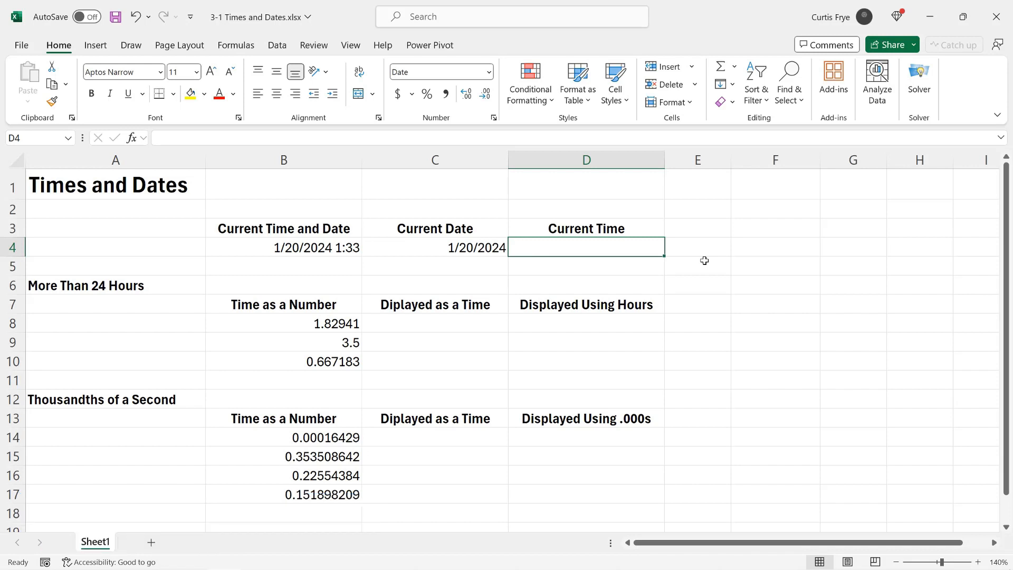
pyautogui.hotkey('ctrl', 'shift', ';')
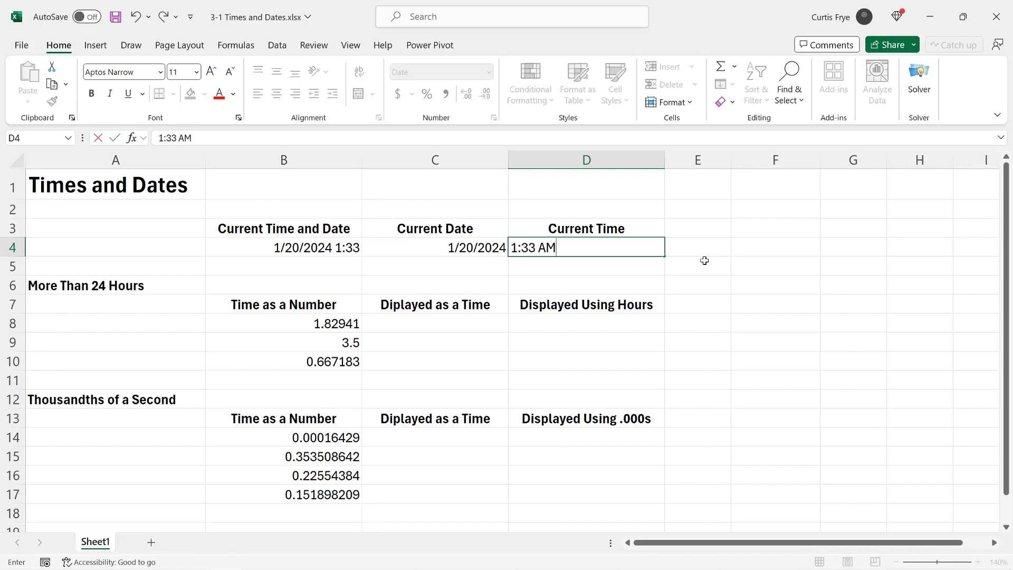
pyautogui.press('Return')
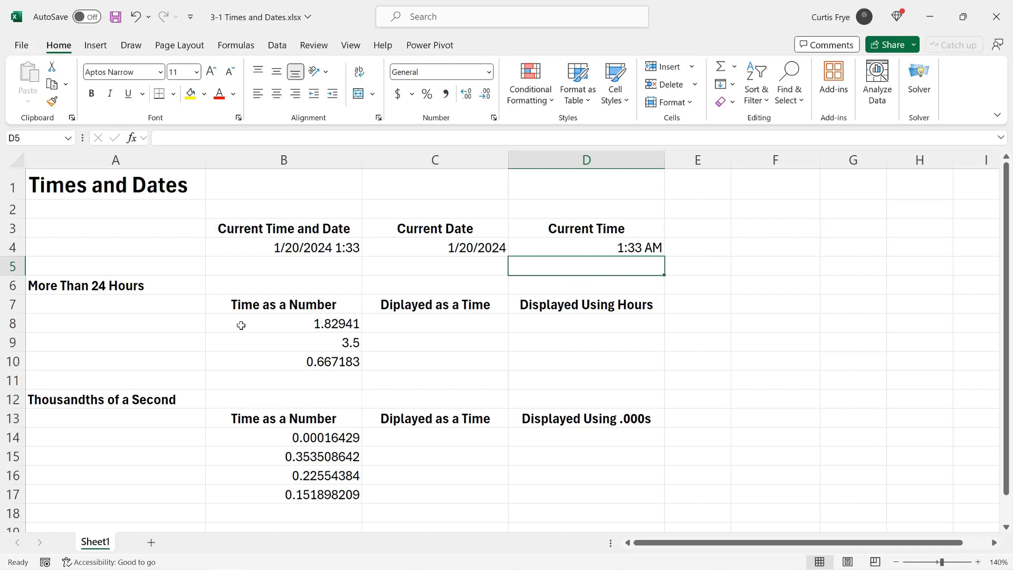
# Step: Apply the Time number format to cells C8:C10 in the More Than 24 Hours section
pyautogui.click(239, 326)
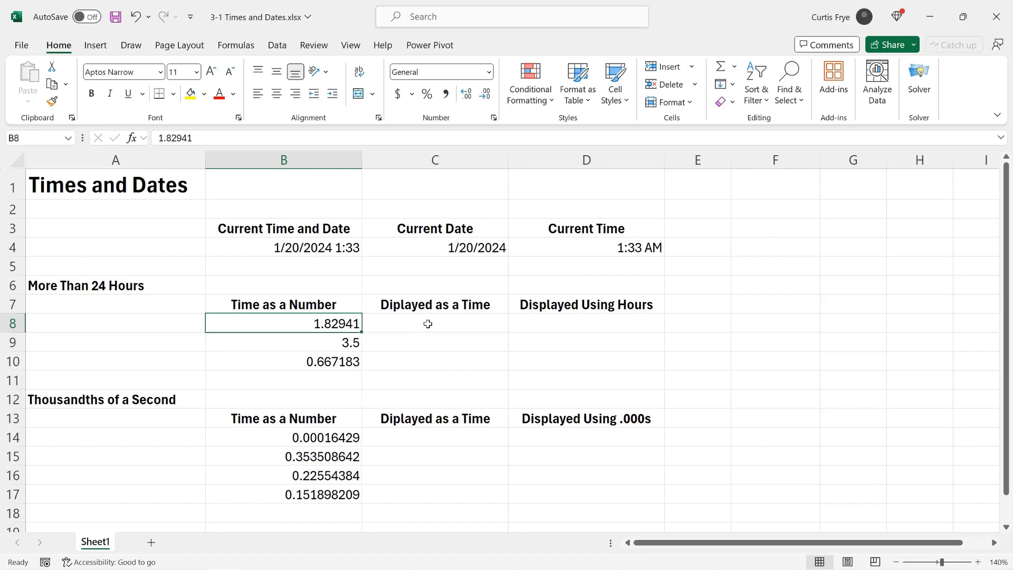
pyautogui.moveTo(427, 323); pyautogui.dragTo(449, 362)
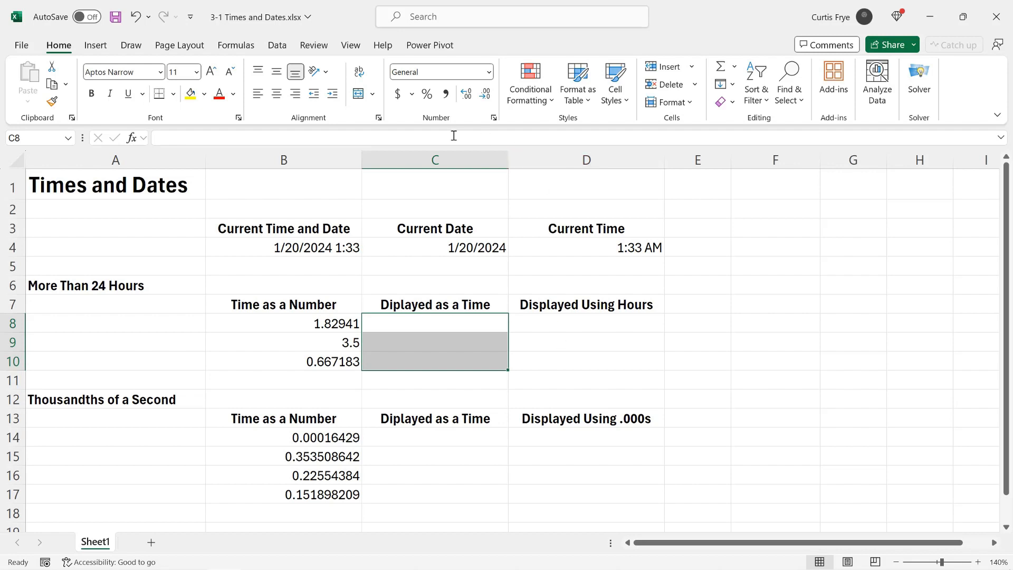
pyautogui.click(490, 72)
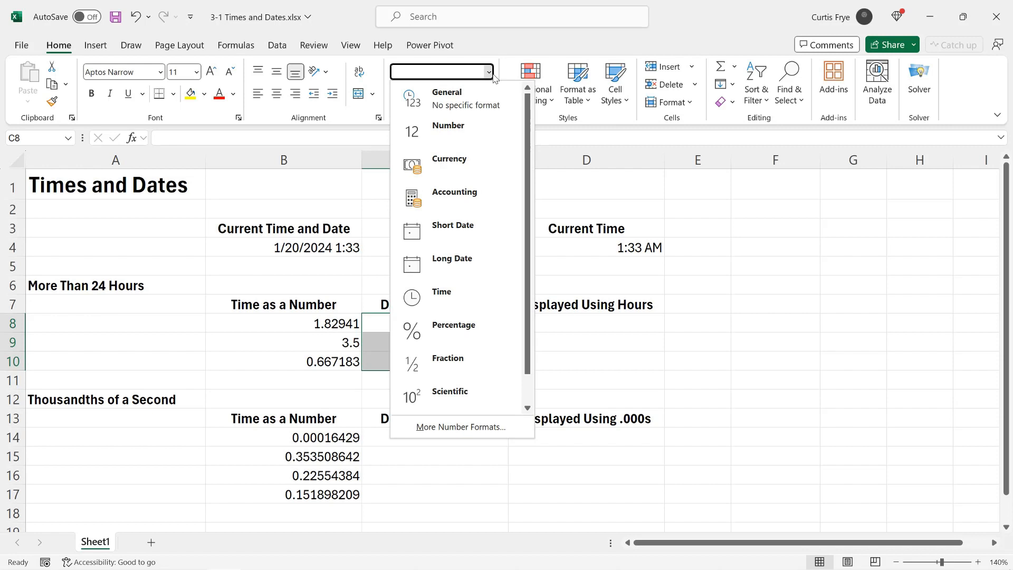
pyautogui.click(459, 293)
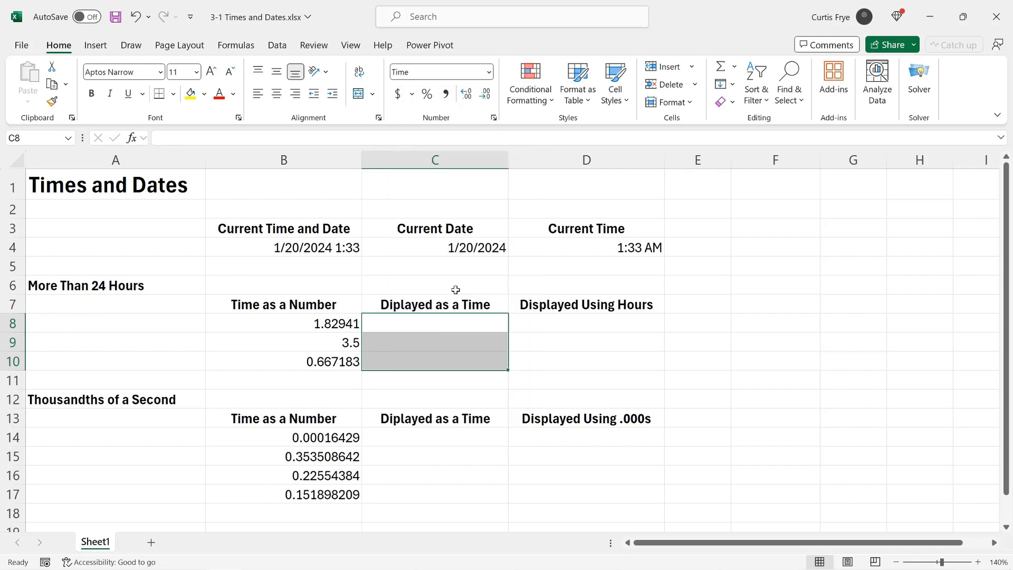
# Step: Fill cells C8:C10 in one entry with the formula =B8, so each refers to its row's number
pyautogui.click(459, 324)
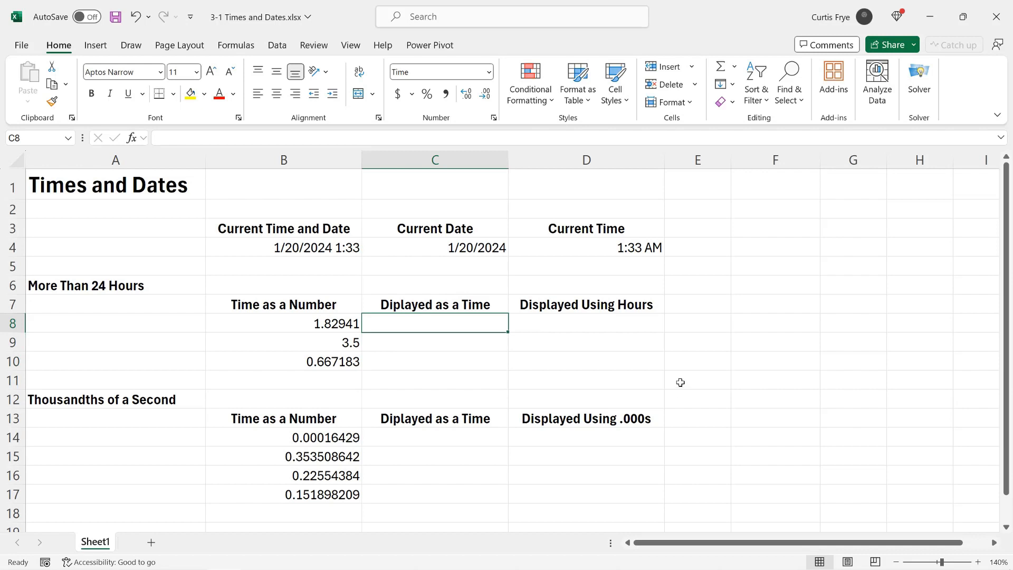
pyautogui.moveTo(470, 326); pyautogui.dragTo(464, 360)
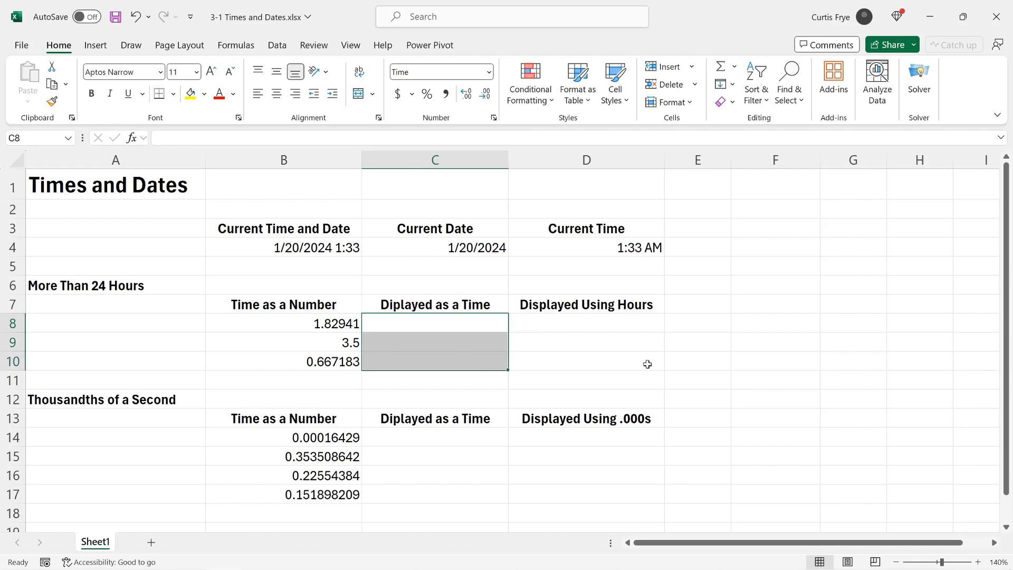
pyautogui.write('=')
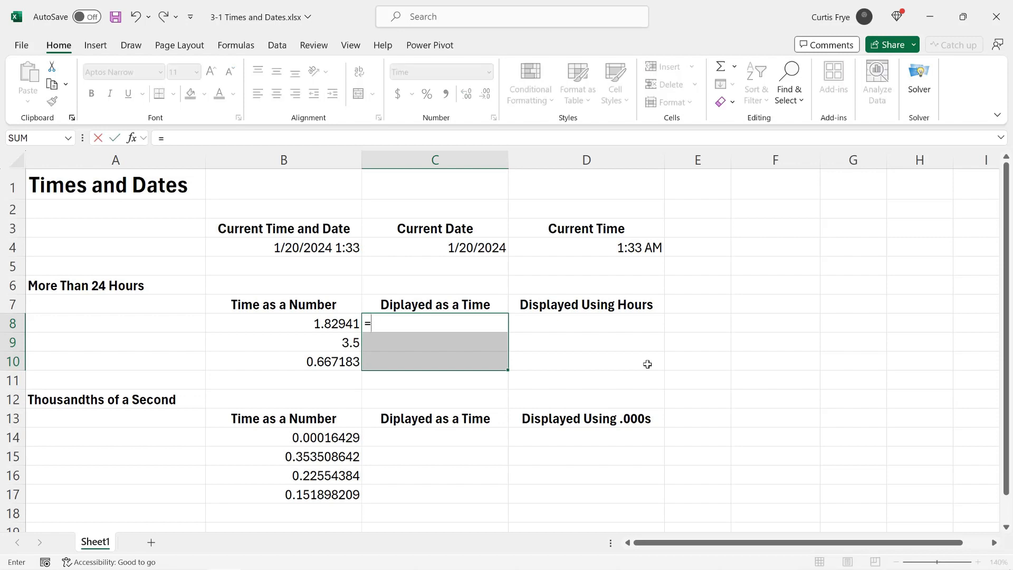
pyautogui.write('b')
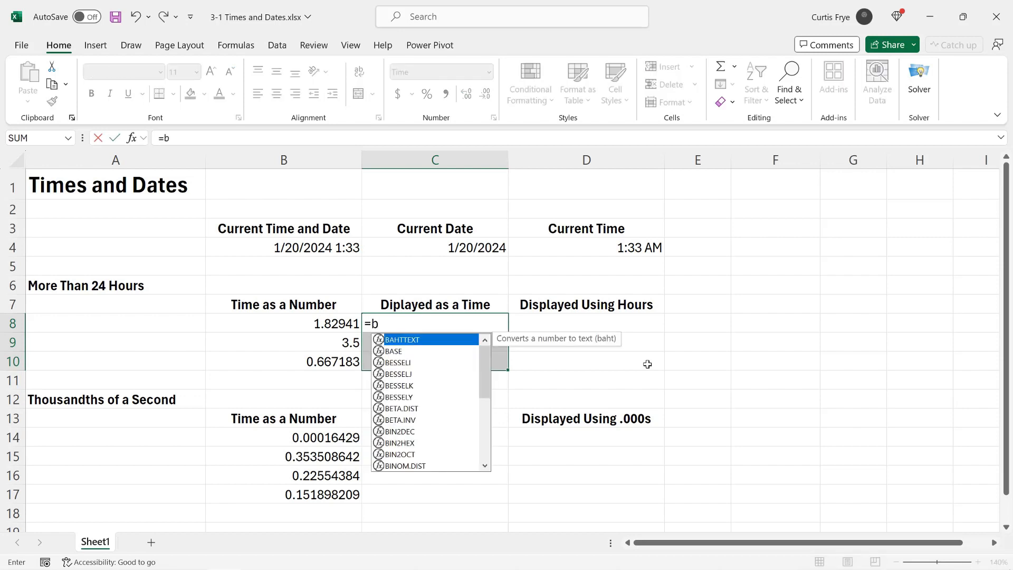
pyautogui.write('8')
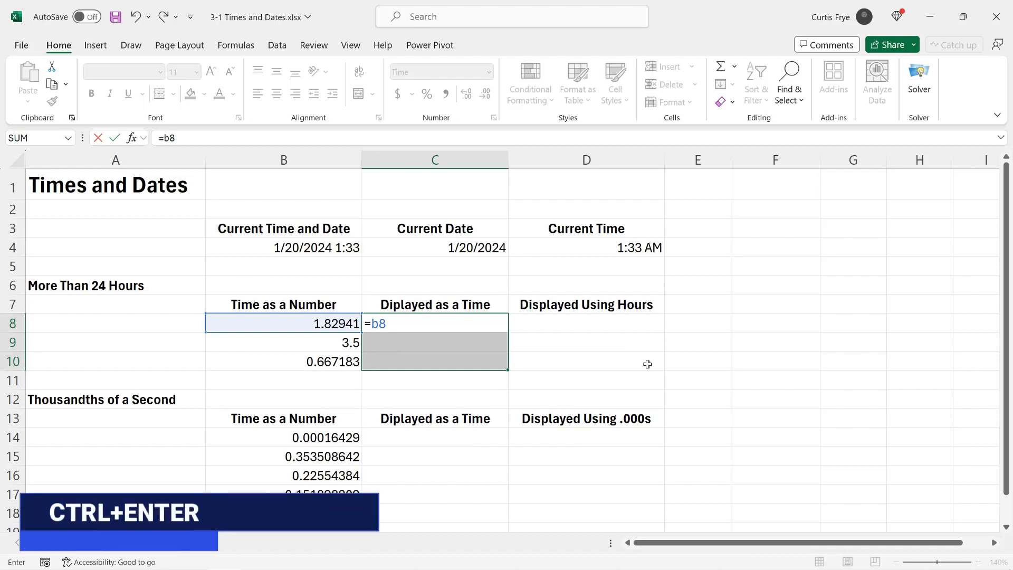
pyautogui.hotkey('ctrl', 'Return')
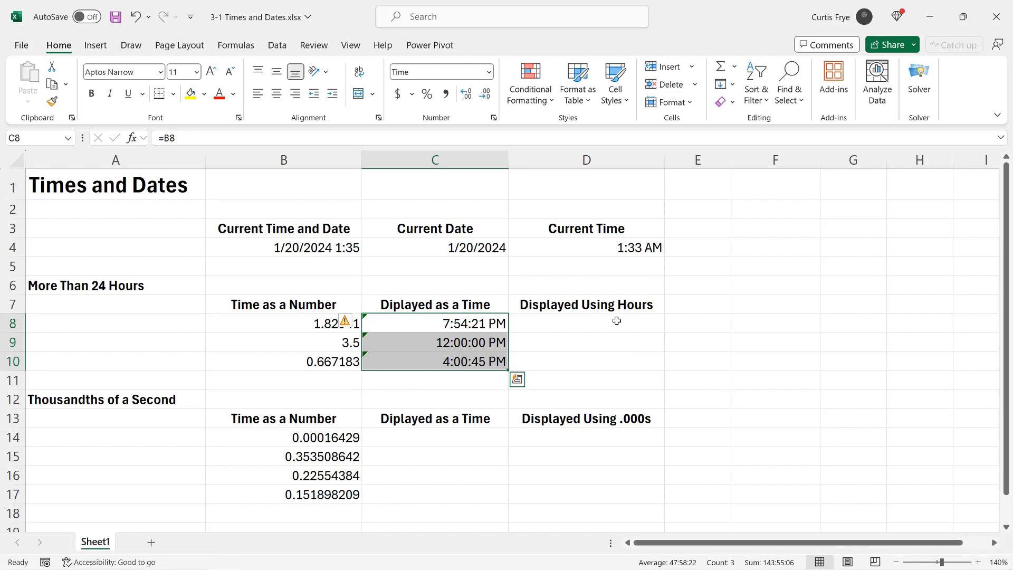
pyautogui.click(692, 324)
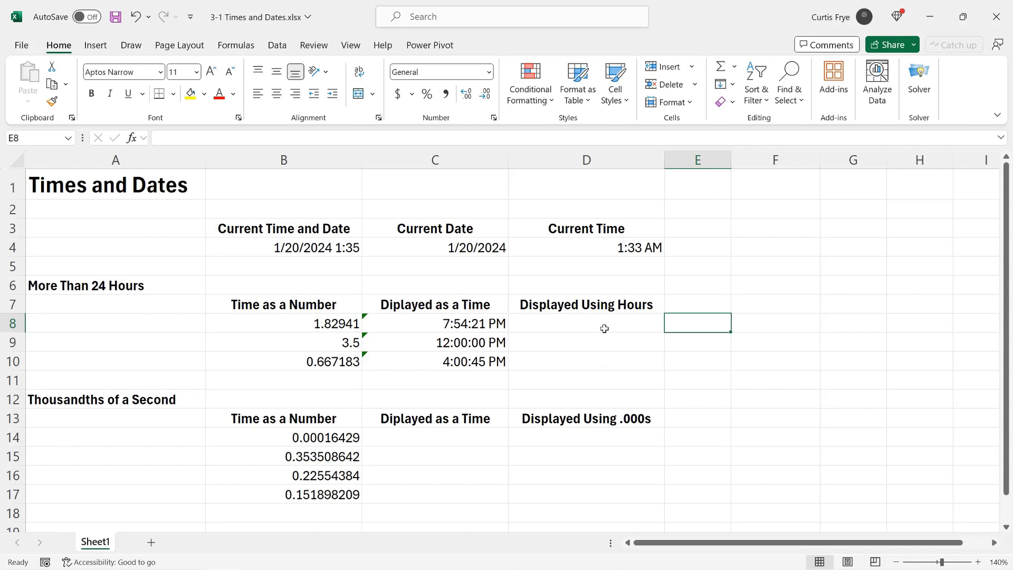
# Step: Format cells D8:D10 under Displayed Using Hours with the Time category's 37:30:55 type
pyautogui.moveTo(604, 328); pyautogui.dragTo(599, 357)
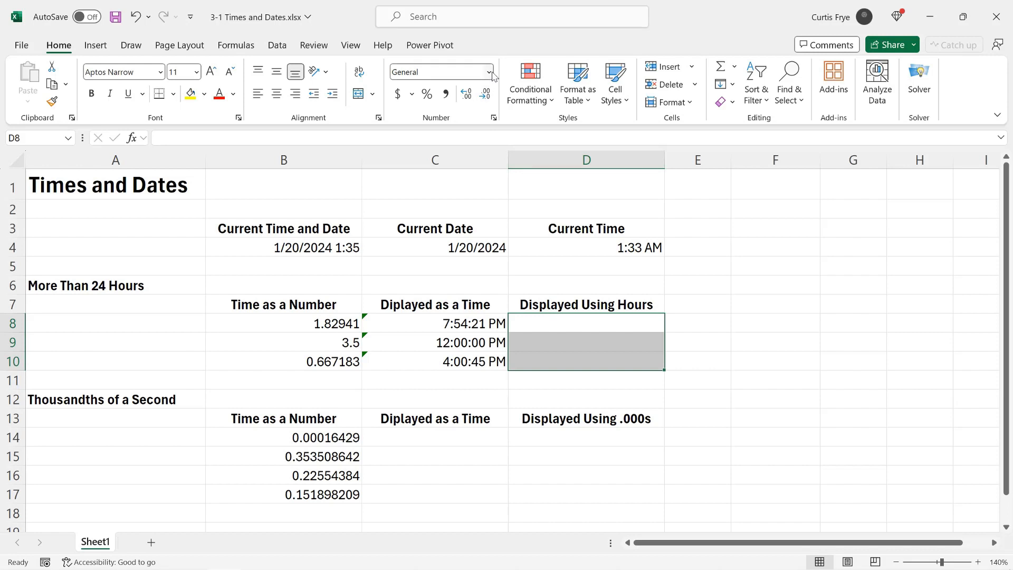
pyautogui.click(490, 72)
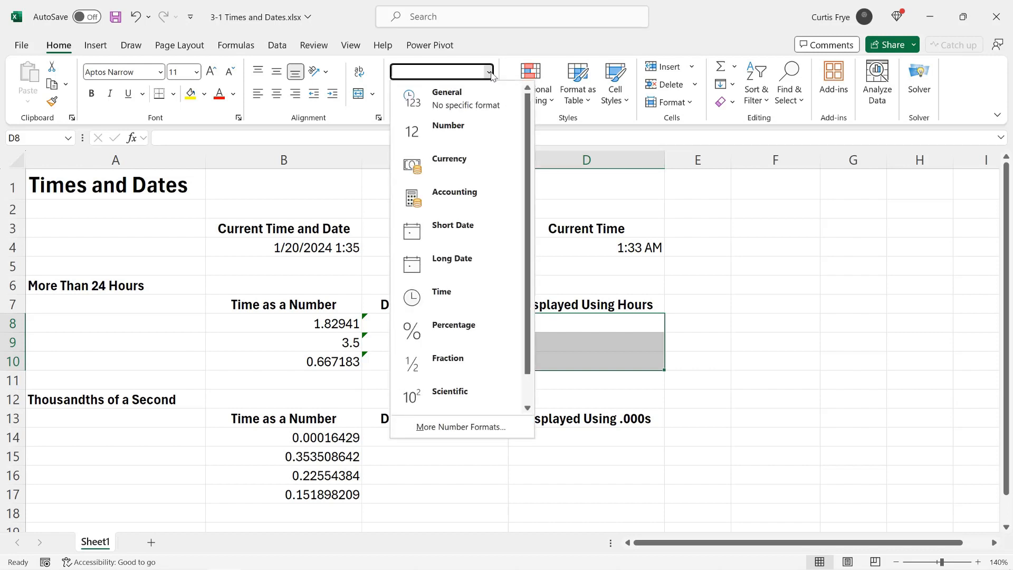
pyautogui.click(506, 428)
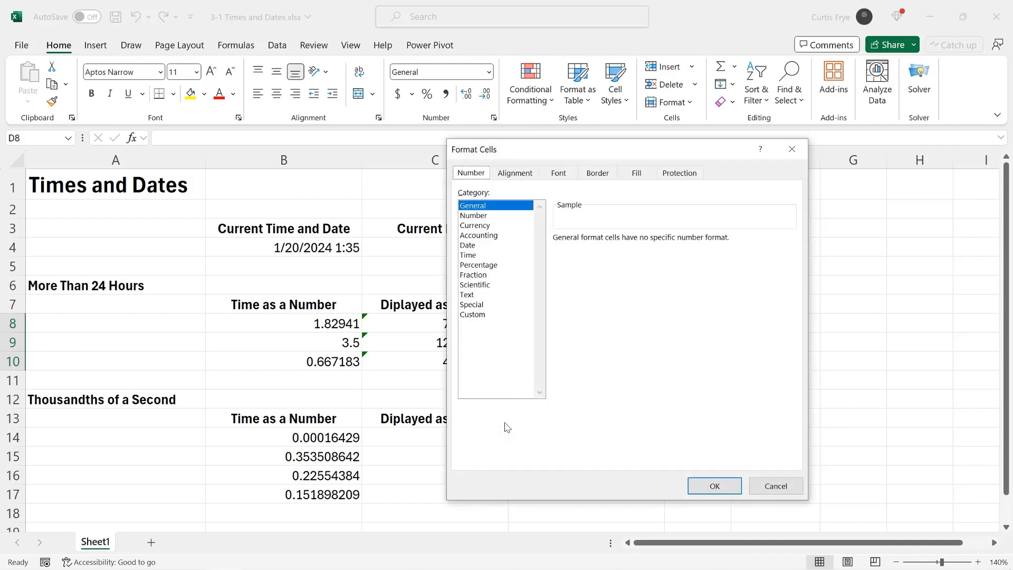
pyautogui.click(484, 256)
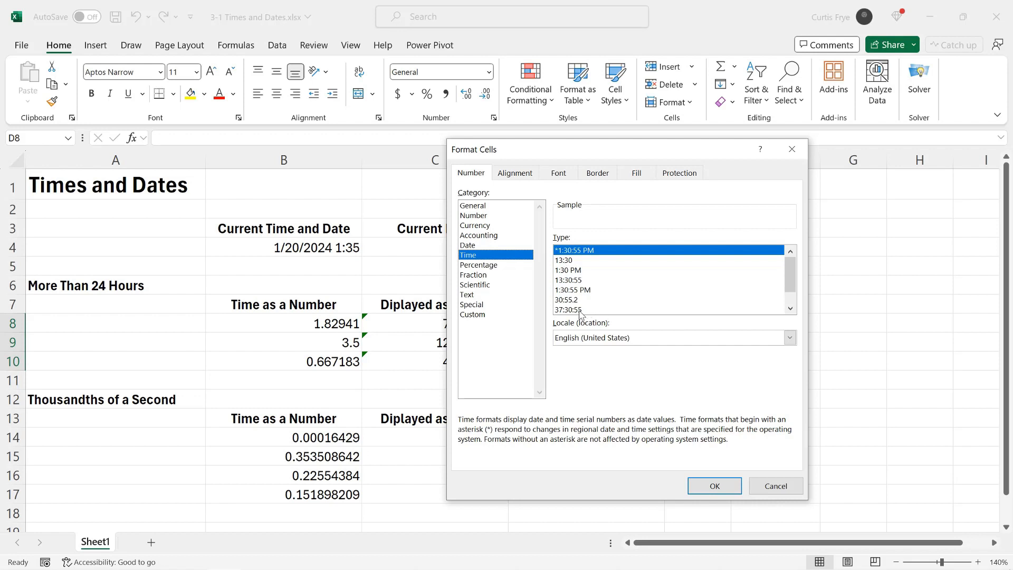
pyautogui.moveTo(790, 269); pyautogui.dragTo(790, 283)
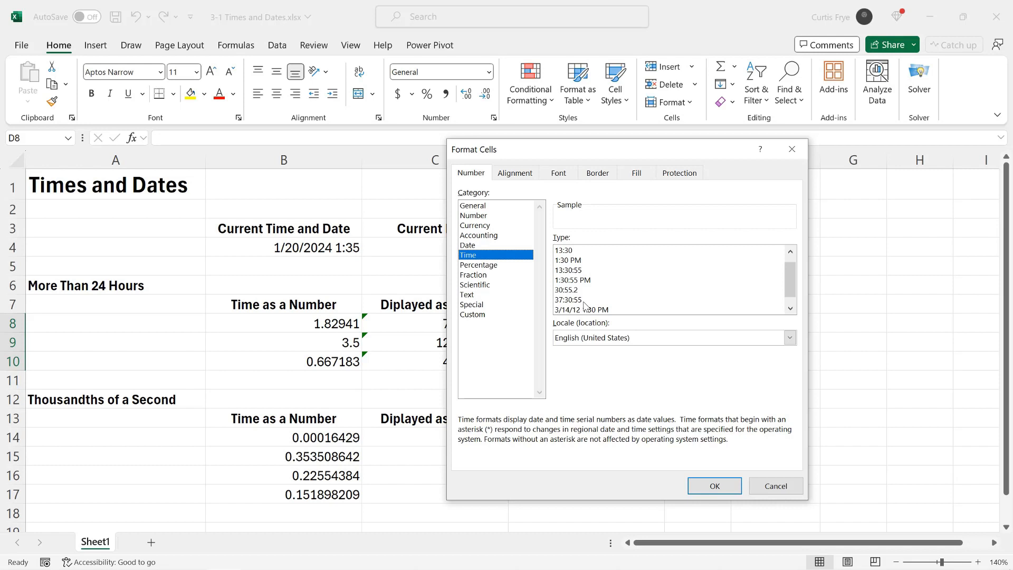
pyautogui.click(574, 300)
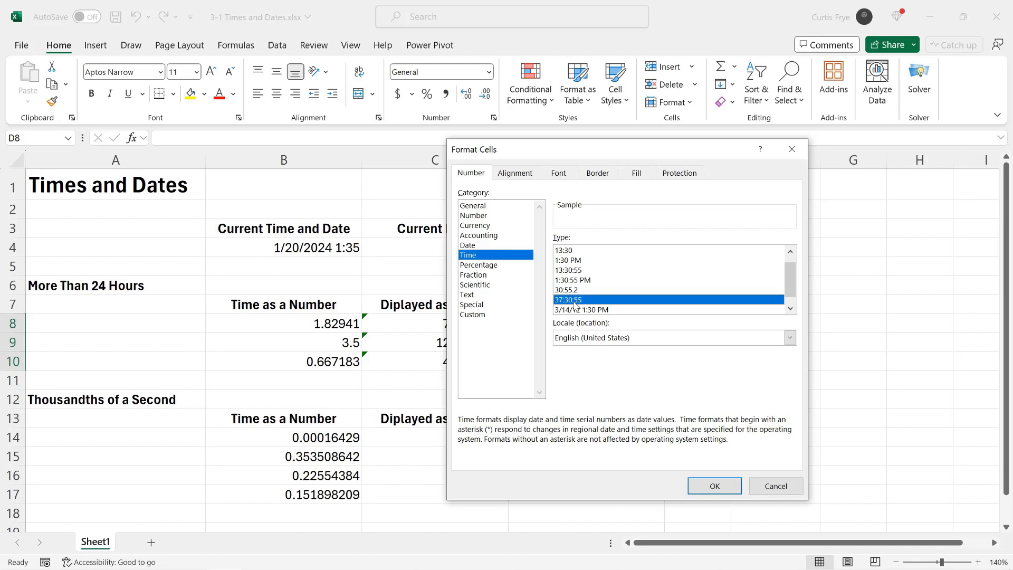
pyautogui.click(725, 482)
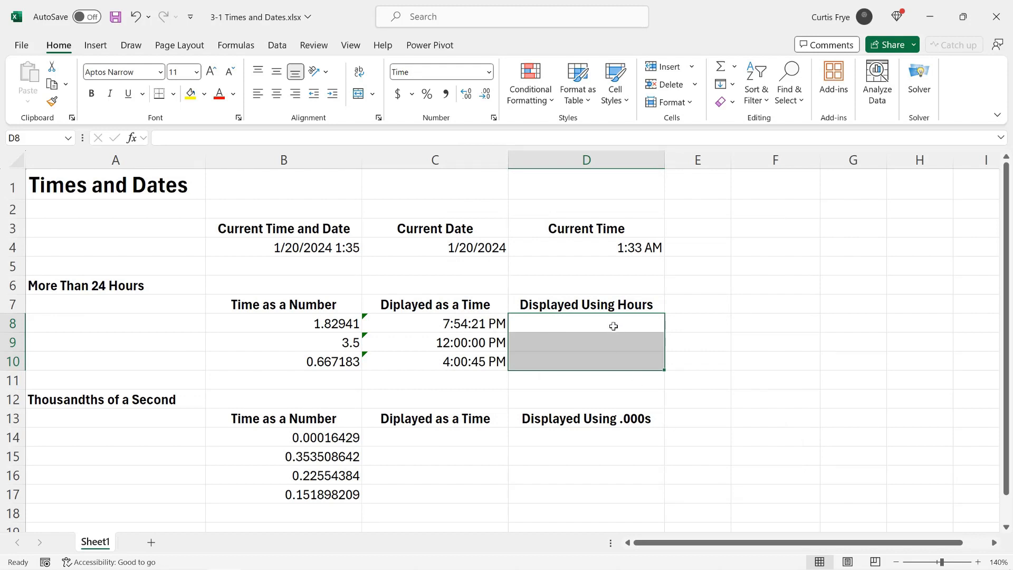
# Step: Fill the selected cells D8:D10 in one entry with the formula =B8
pyautogui.write('=')
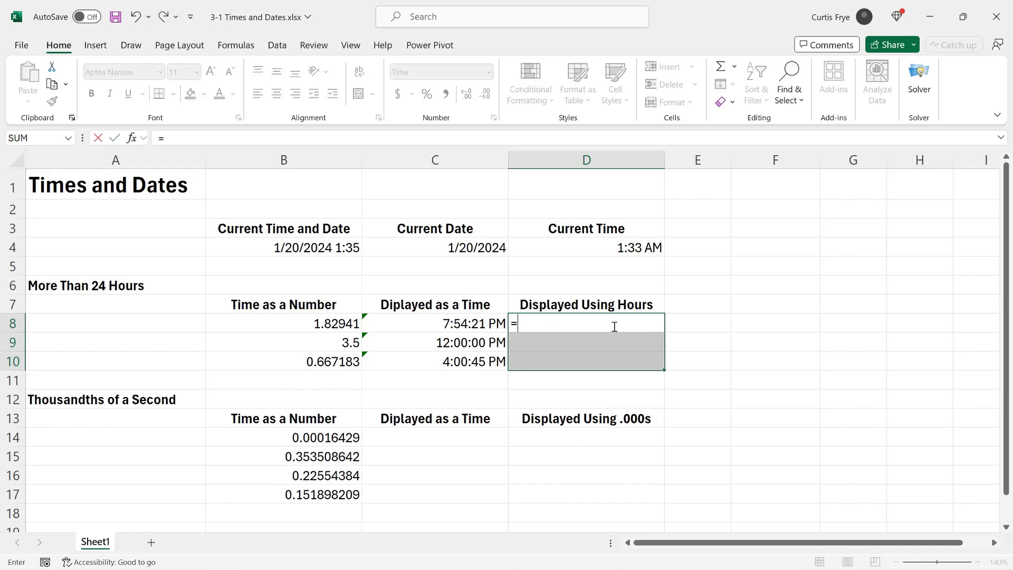
pyautogui.write('b8')
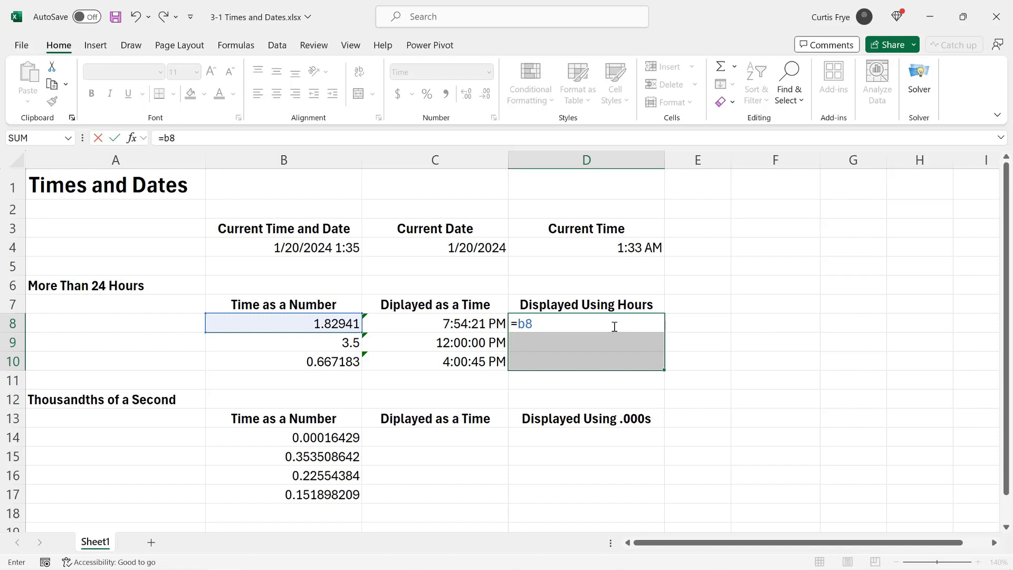
pyautogui.hotkey('ctrl', 'Return')
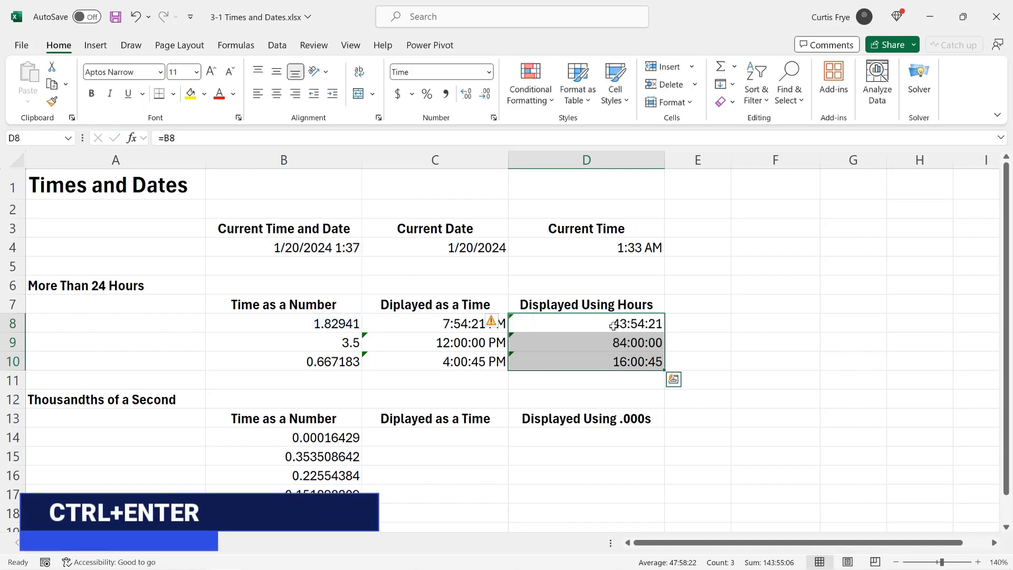
pyautogui.click(690, 326)
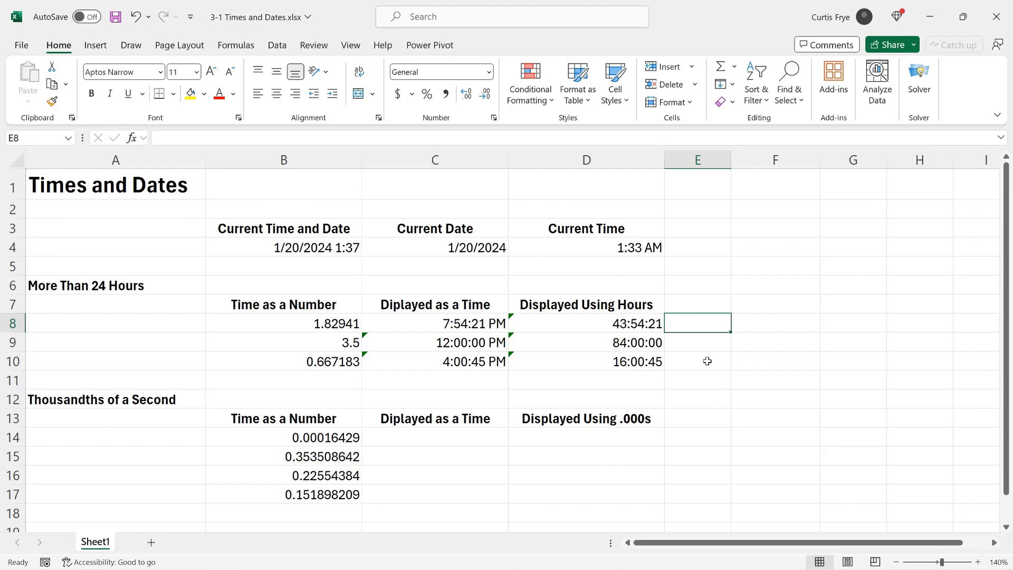
pyautogui.click(626, 325)
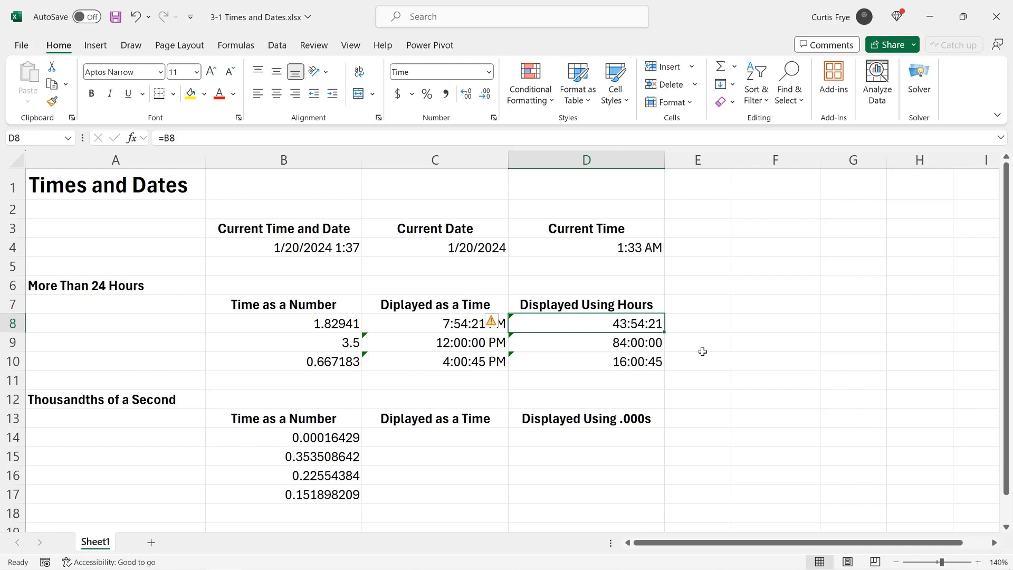
# Step: Apply the Time number format to cells C14:C17 in the Thousandths of a Second section
pyautogui.click(650, 379)
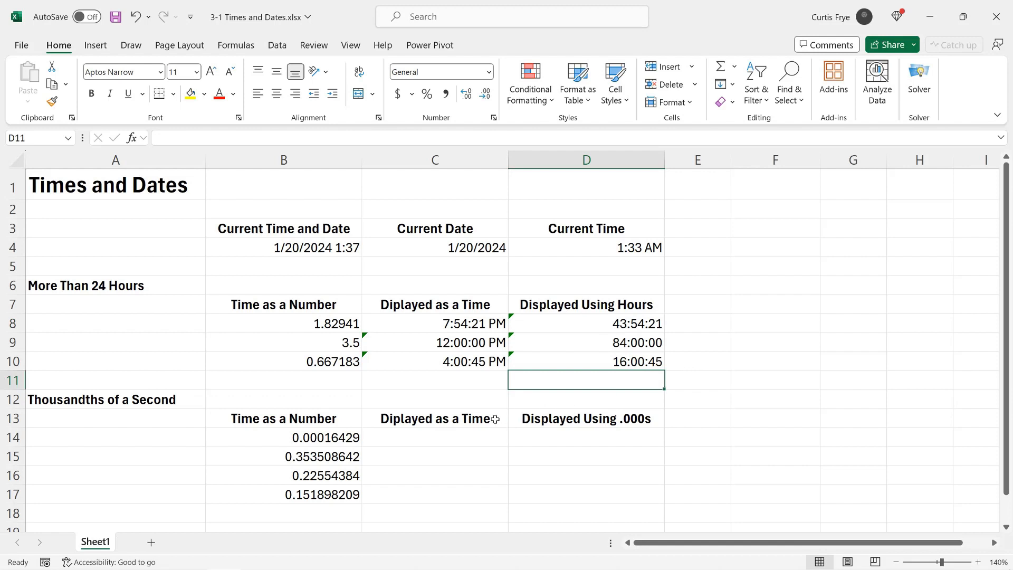
pyautogui.moveTo(470, 434); pyautogui.dragTo(497, 489)
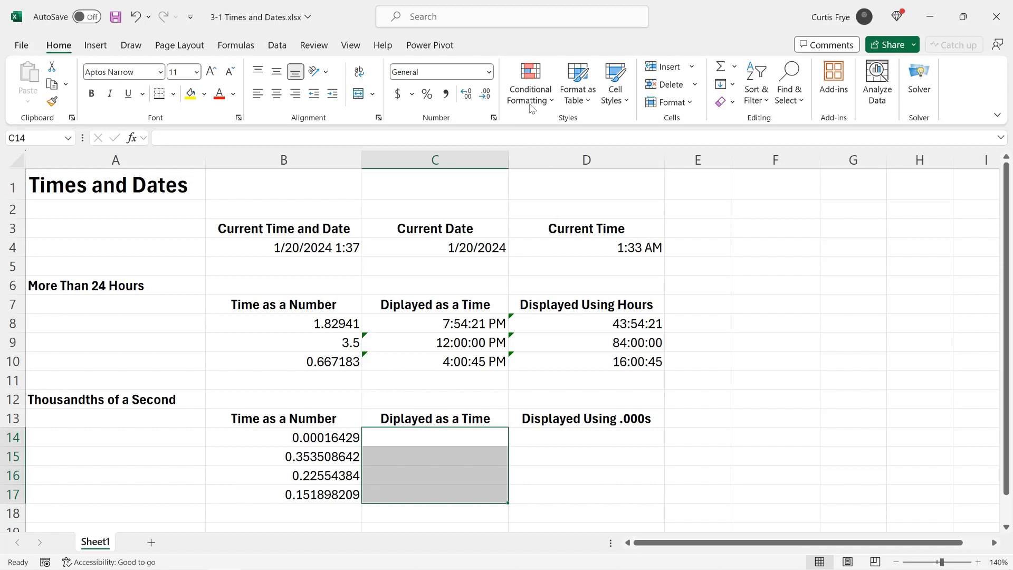
pyautogui.click(491, 74)
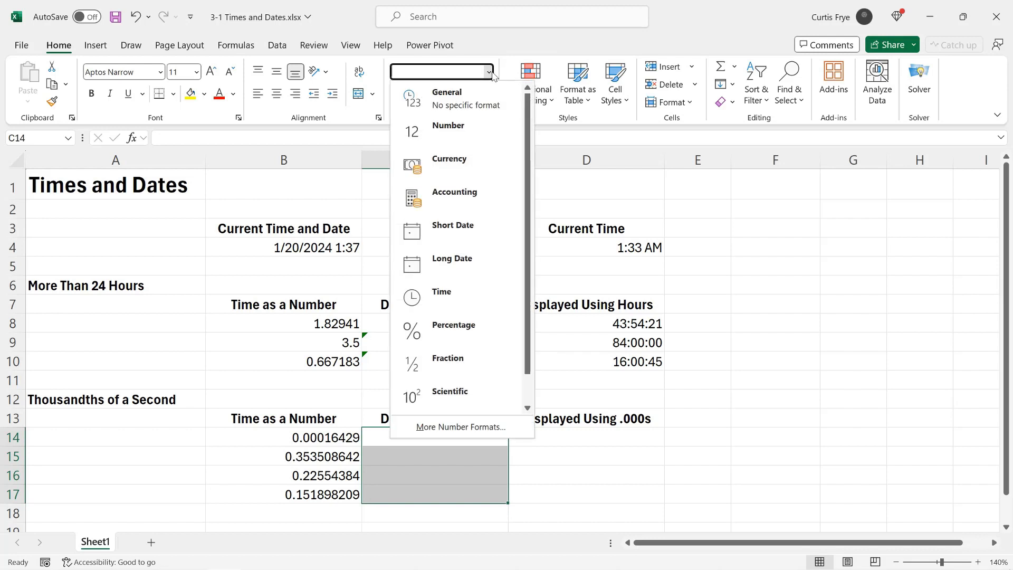
pyautogui.click(465, 285)
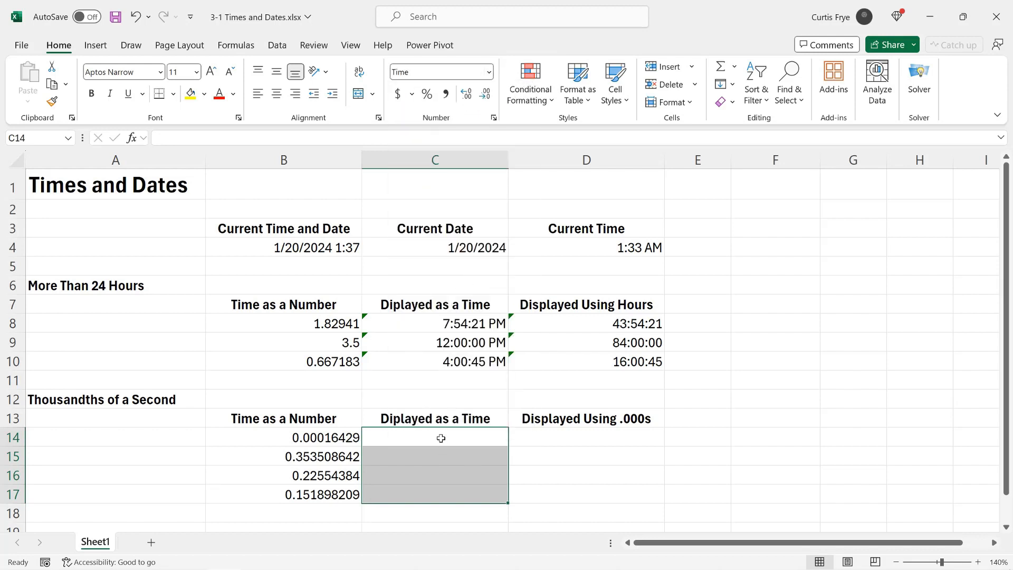
# Step: Fill cells C14:C17 in one entry with the formula =B14, so each refers to its row's number
pyautogui.write('=')
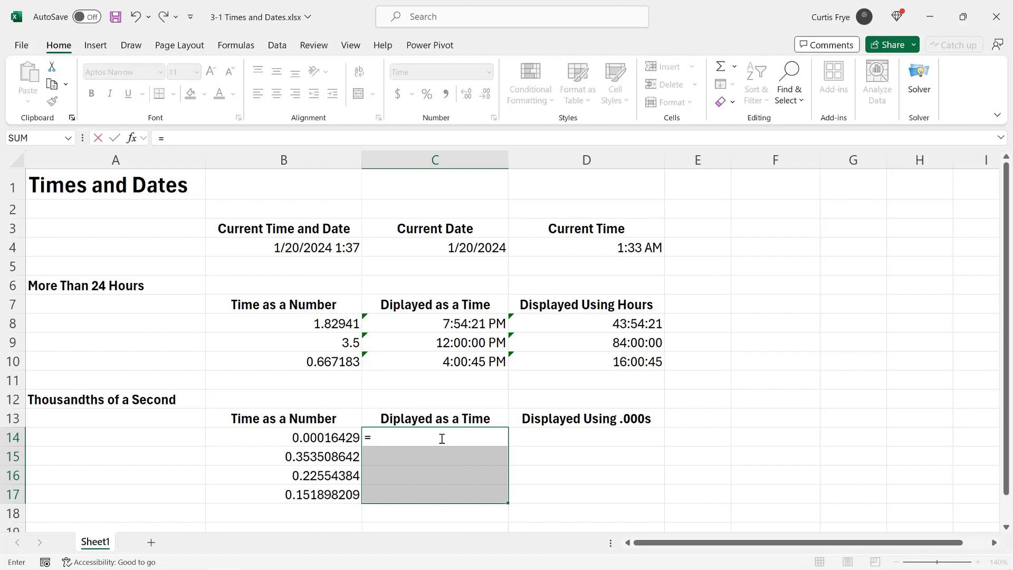
pyautogui.write('b14')
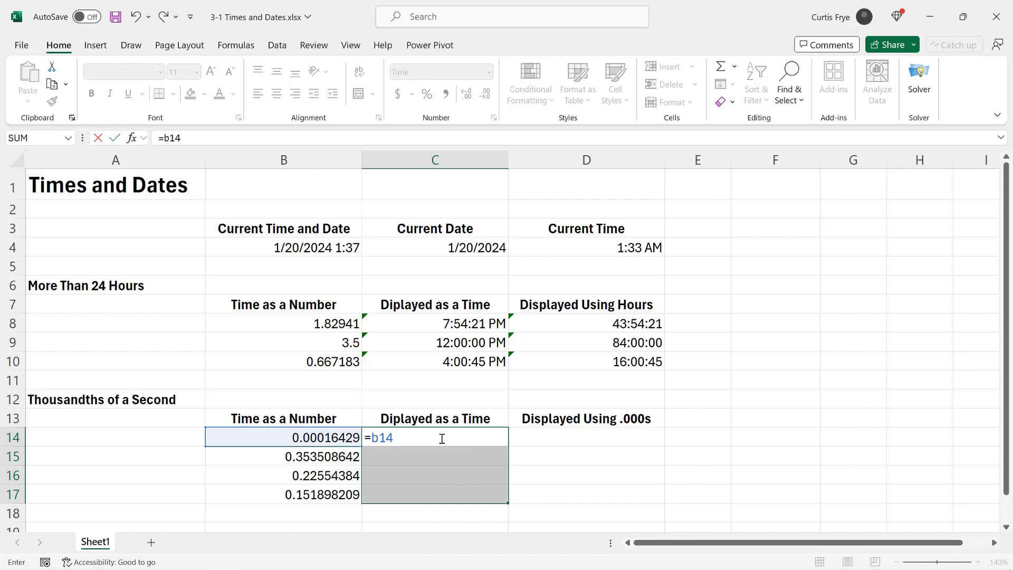
pyautogui.hotkey('ctrl', 'Return')
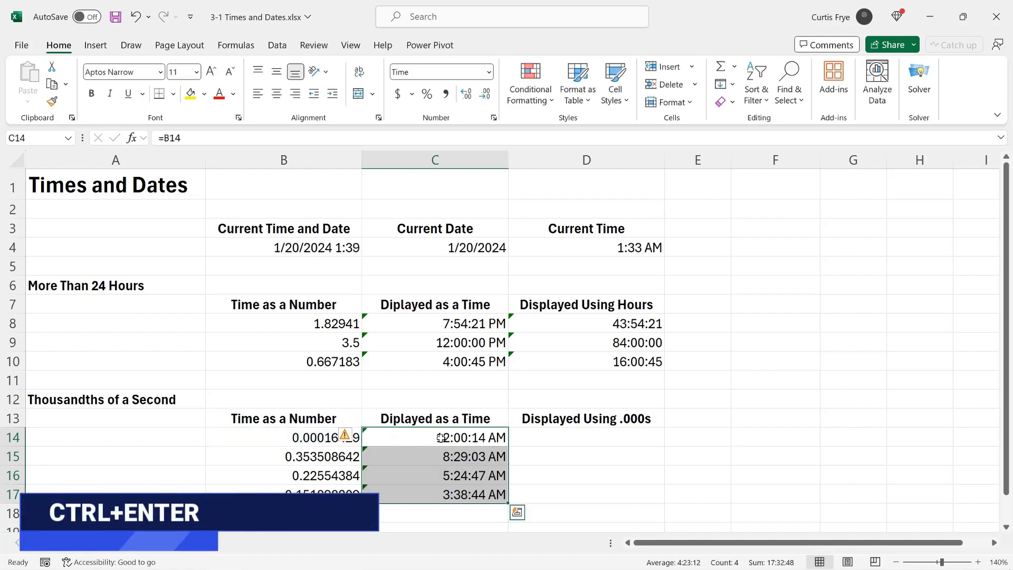
pyautogui.click(441, 438)
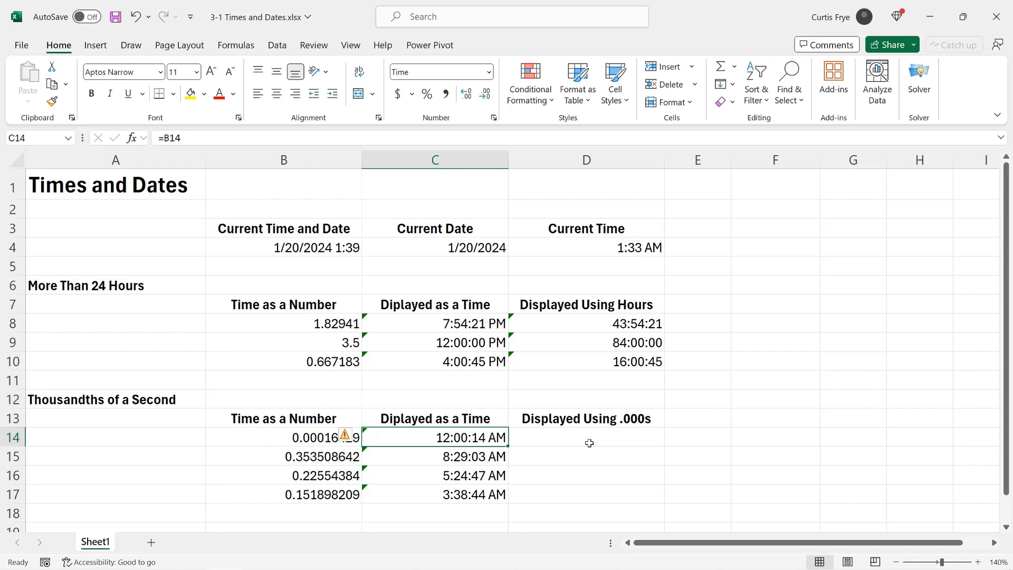
# Step: Format cells D14:D17 under Displayed Using .000s with the custom number format mm:ss.000, based on the existing mm:ss.0 code
pyautogui.moveTo(588, 441); pyautogui.dragTo(586, 496)
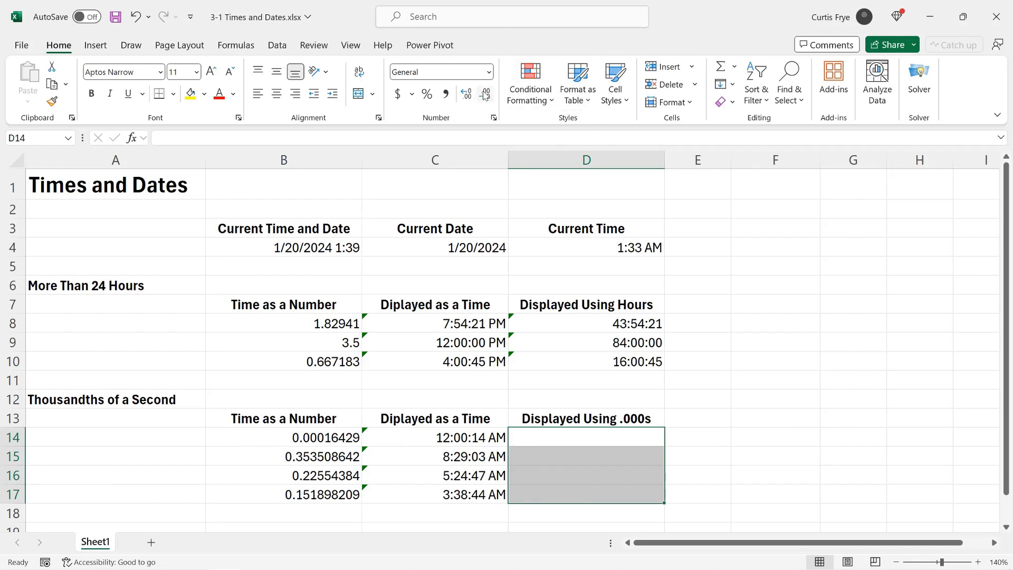
pyautogui.click(490, 73)
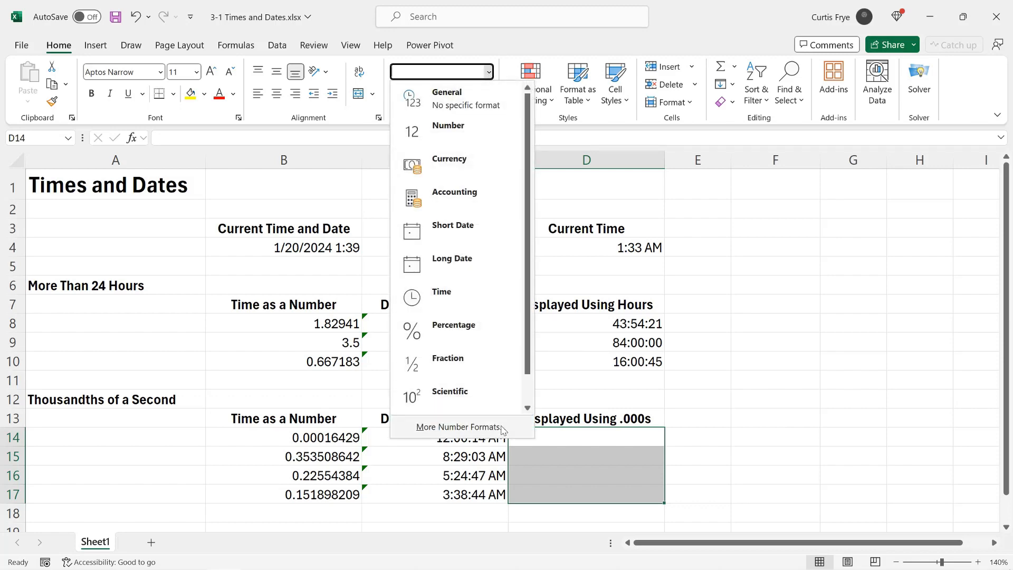
pyautogui.click(503, 430)
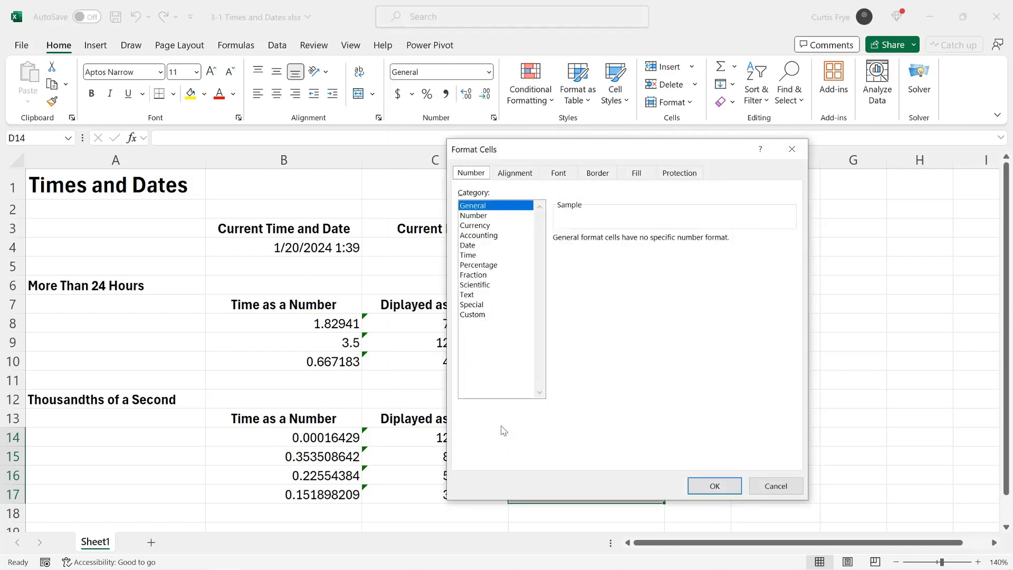
pyautogui.click(481, 316)
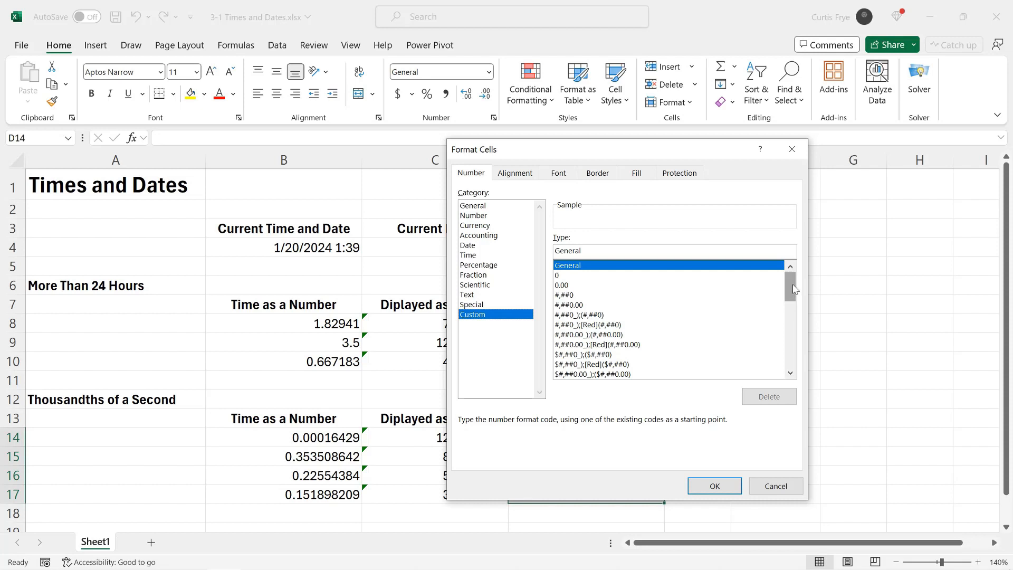
pyautogui.moveTo(793, 284); pyautogui.dragTo(787, 334)
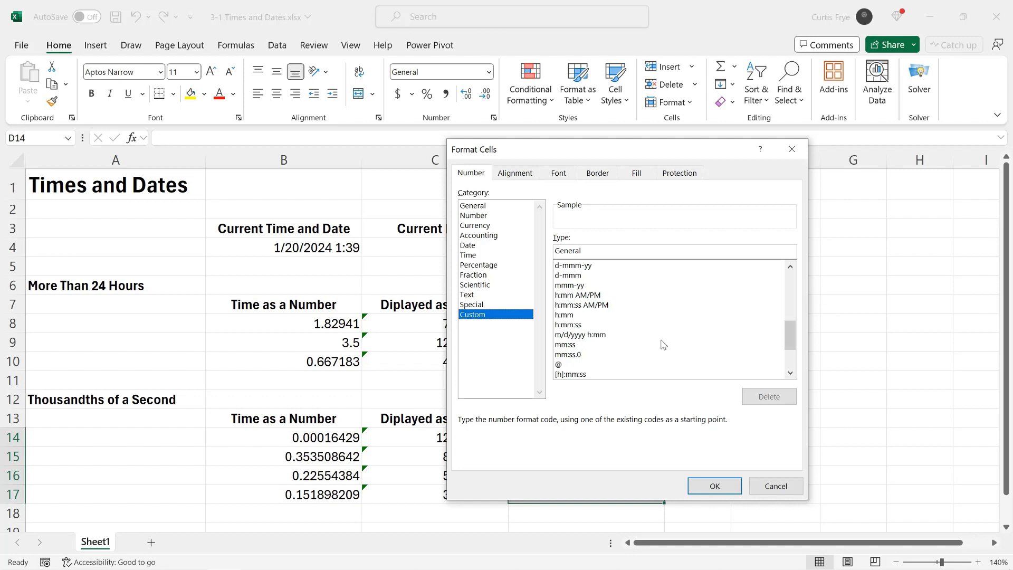
pyautogui.click(579, 357)
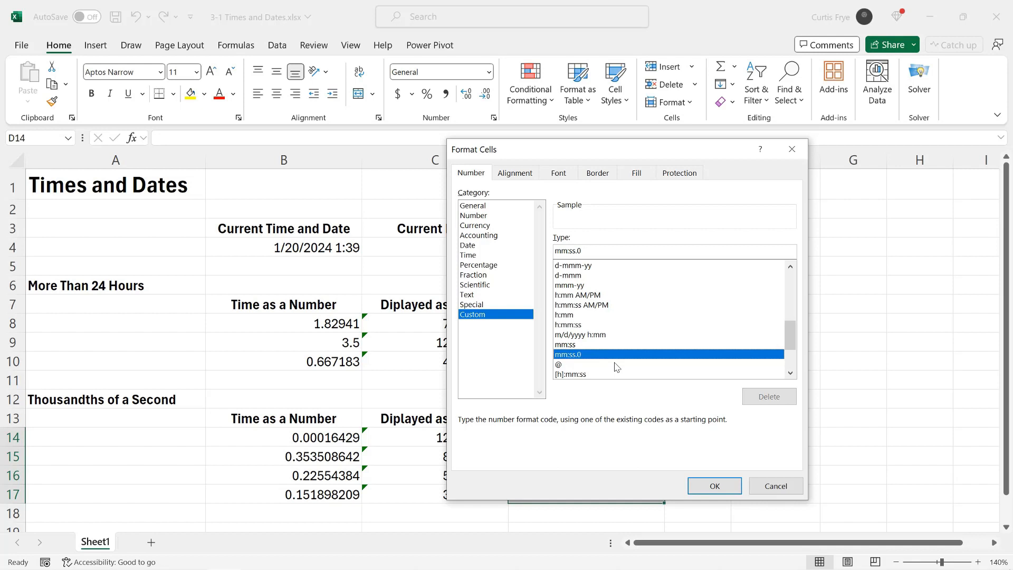
pyautogui.click(594, 251)
pyautogui.write('00')
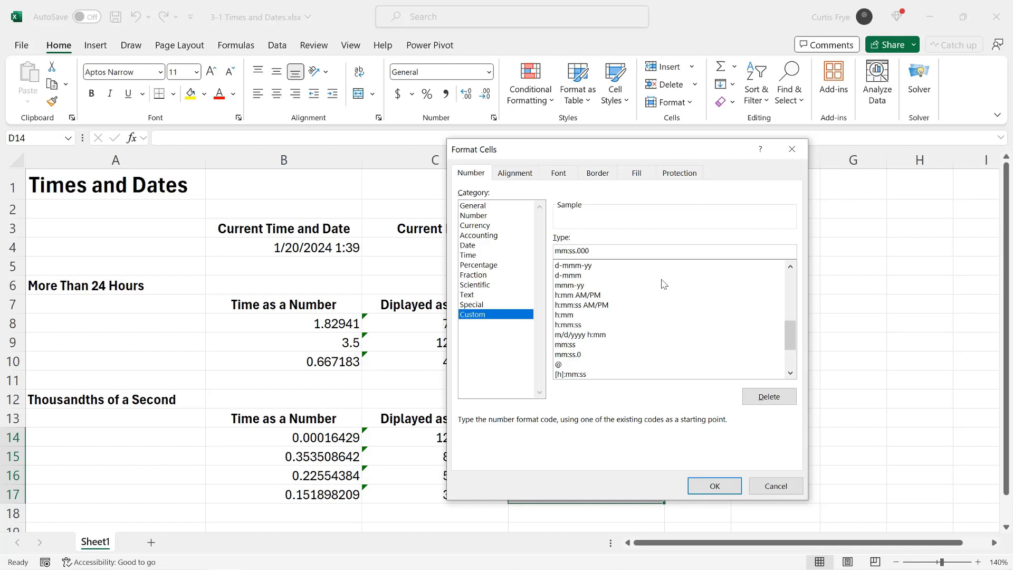
pyautogui.click(715, 485)
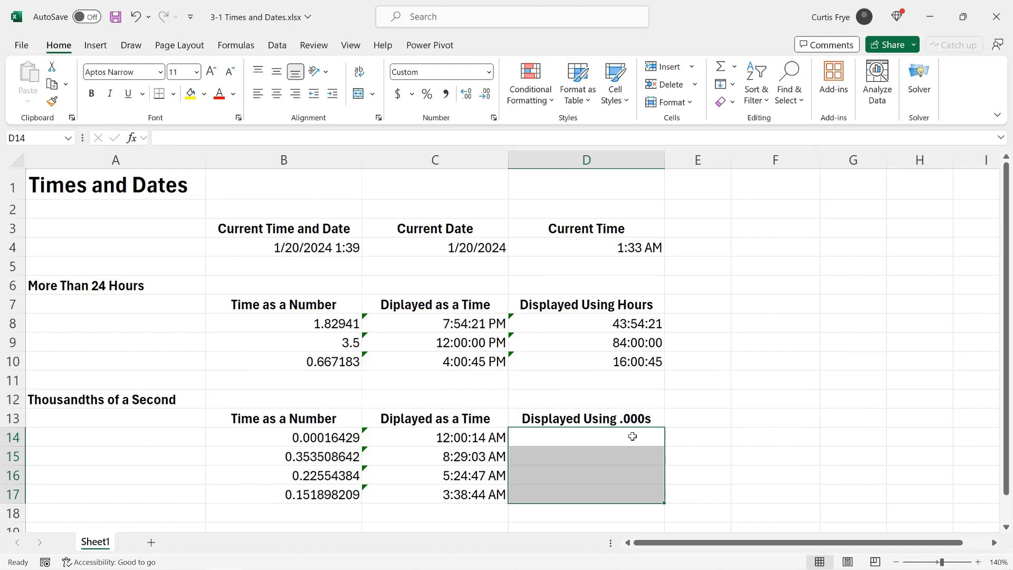
# Step: Fill the selected cells D14:D17 in one entry with the formula =B14
pyautogui.write('=')
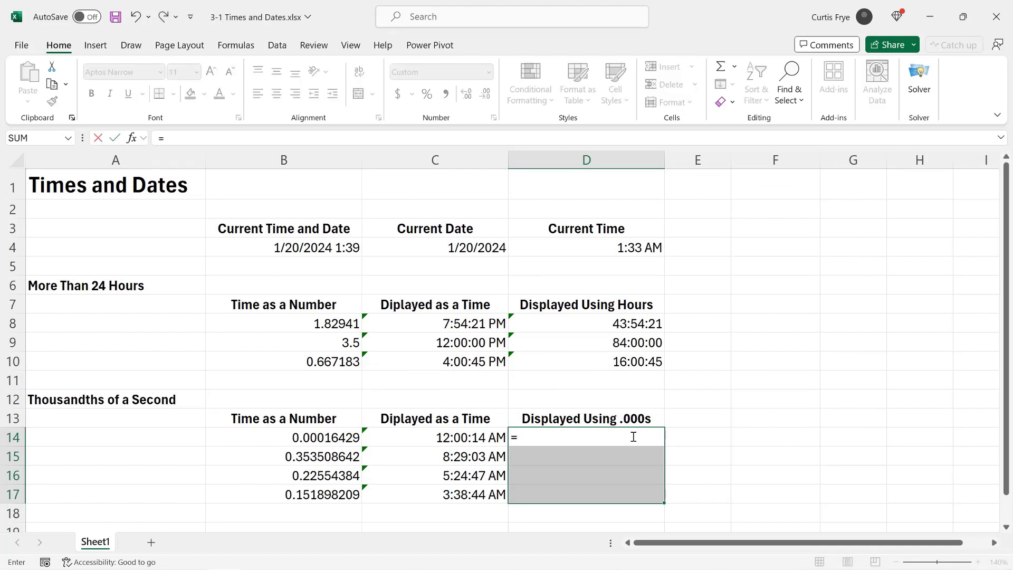
pyautogui.write('b')
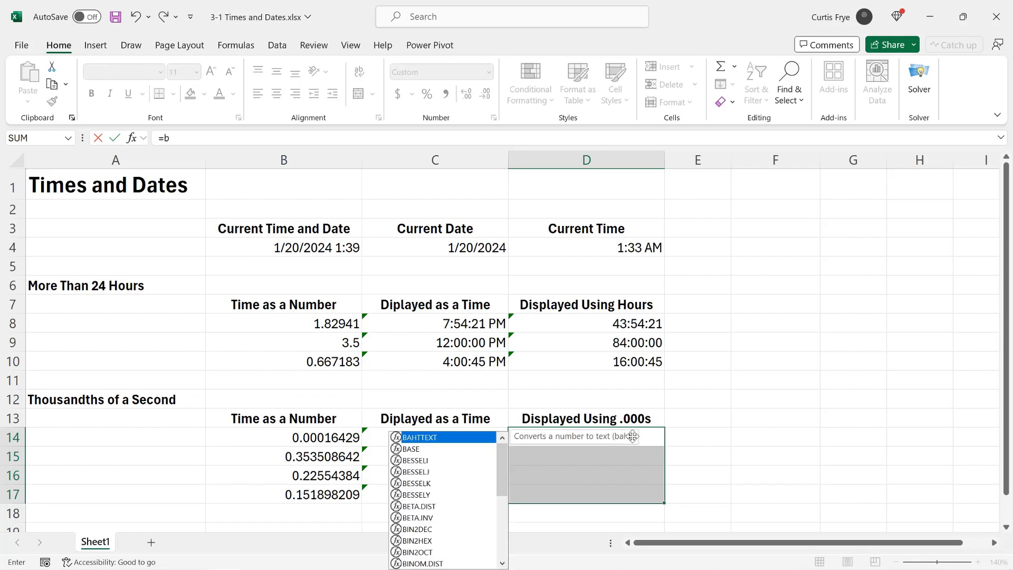
pyautogui.write('14')
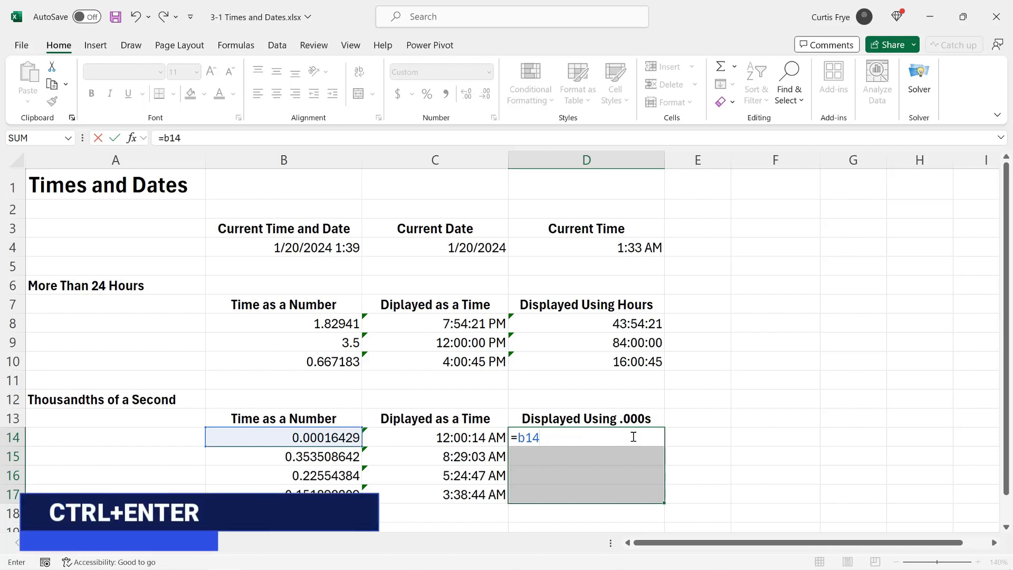
pyautogui.hotkey('ctrl', 'Return')
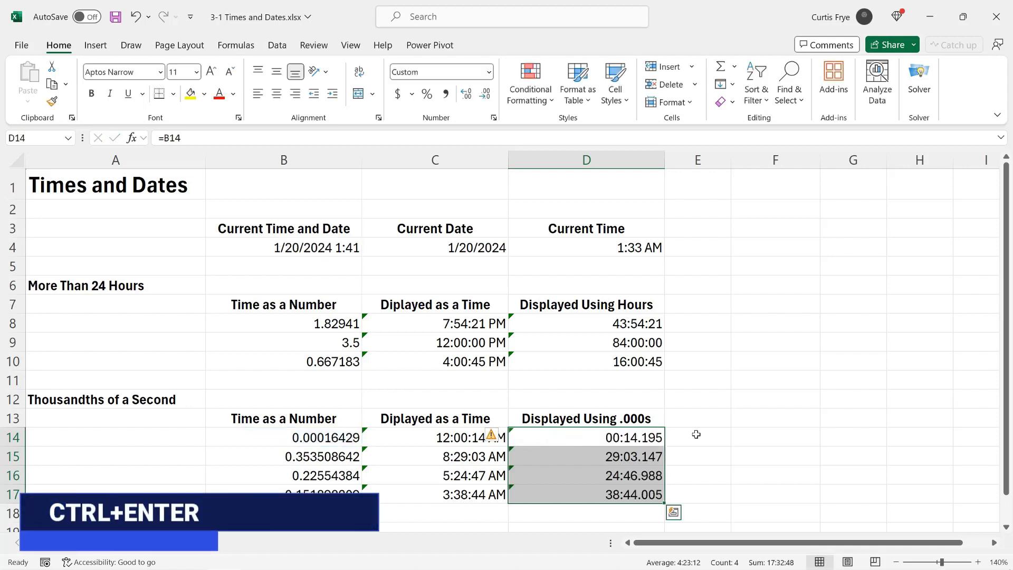
pyautogui.click(694, 434)
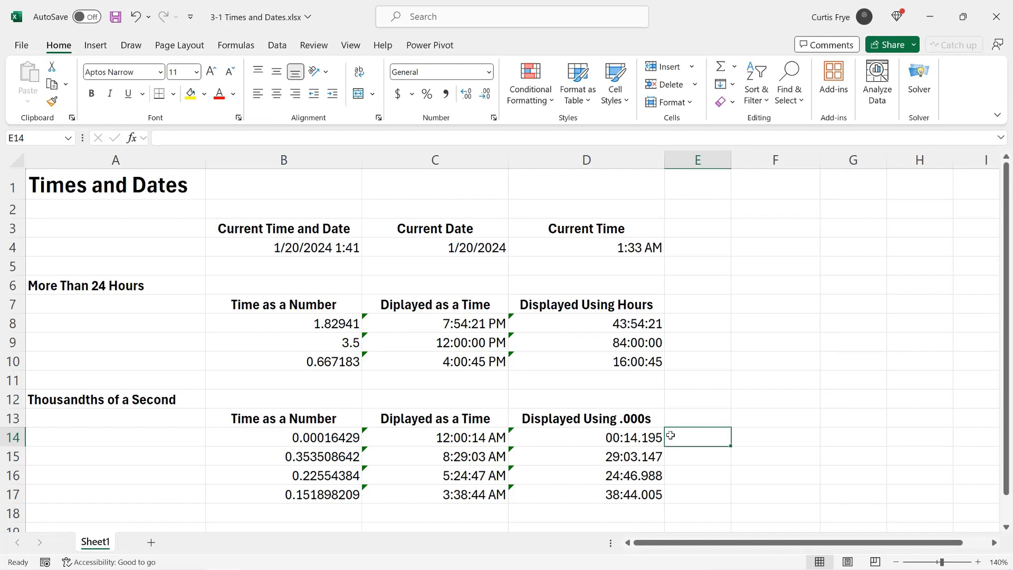